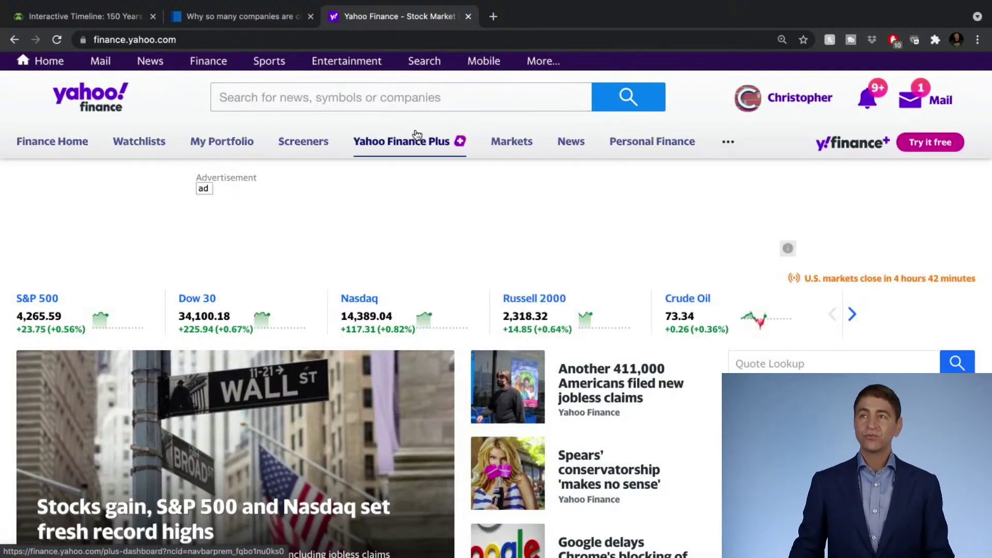
Search Yahoo Finance for 'aapl' and open Apple's options chain from its quote page
{"action": "left_click", "coordinate": [374, 93]}
{"action": "type", "text": "aapl"}
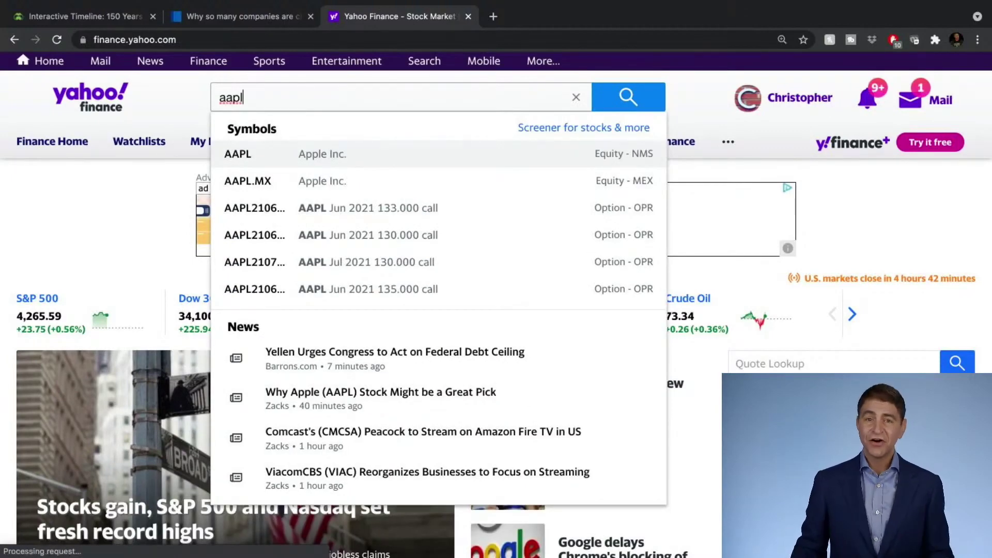
{"action": "left_click", "coordinate": [637, 99]}
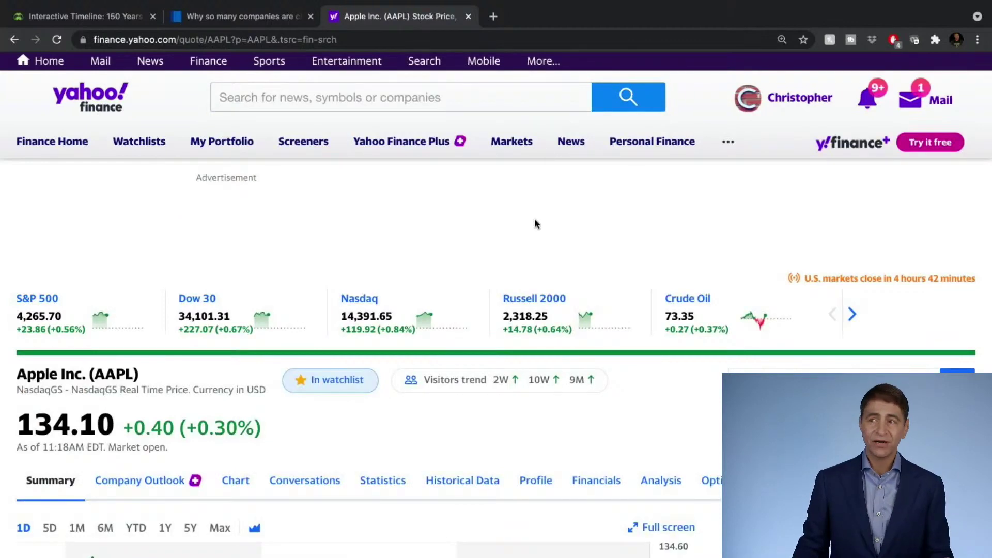
{"action": "scroll", "coordinate": [517, 333], "scroll_direction": "down", "scroll_amount": 3}
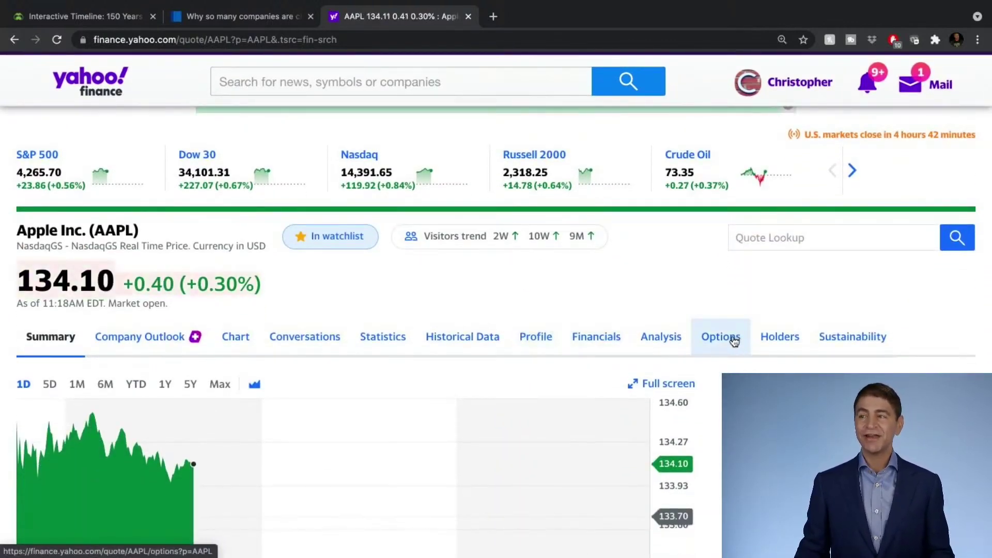
{"action": "left_click", "coordinate": [734, 341]}
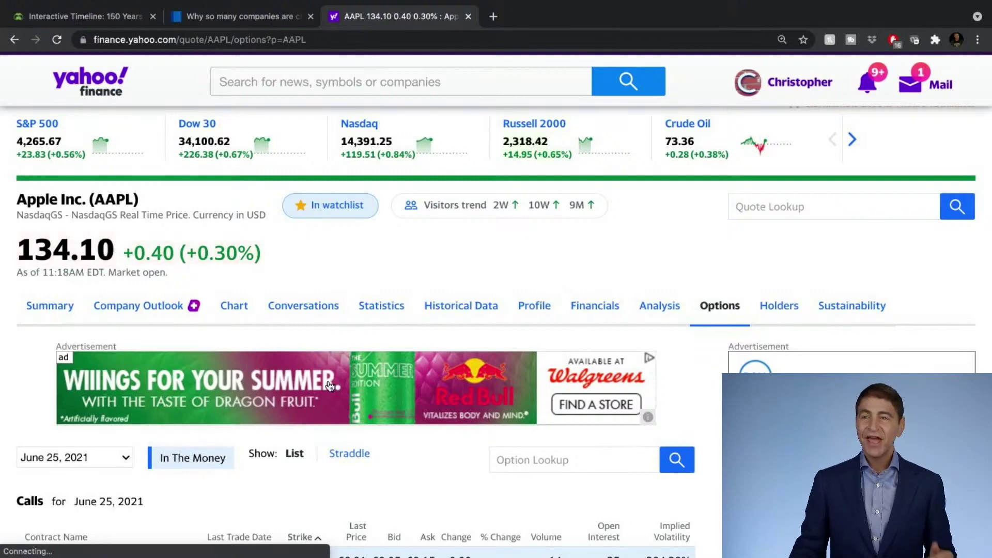
{"action": "scroll", "coordinate": [304, 426], "scroll_direction": "down", "scroll_amount": 4}
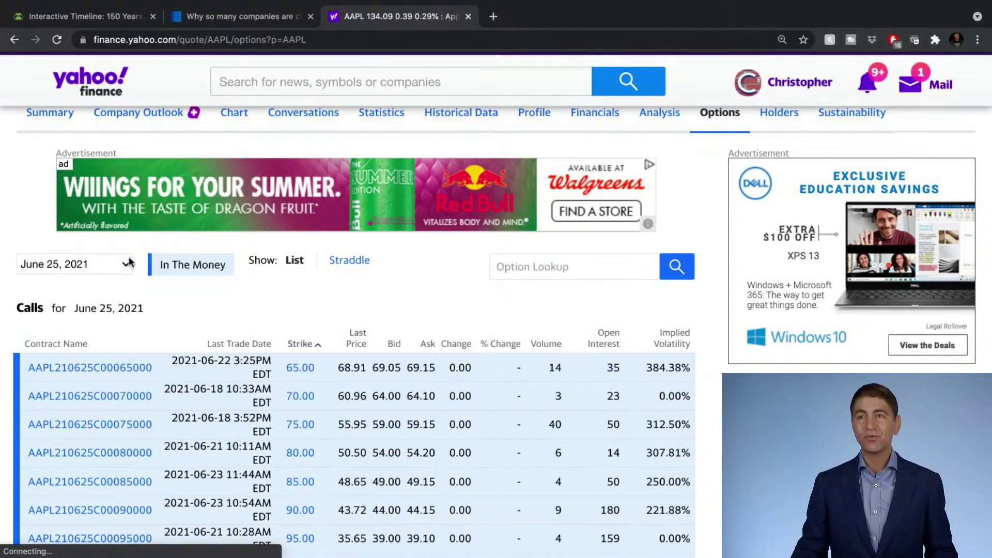
Choose the September 17, 2021 expiration and scroll past the calls down to the Puts table
{"action": "left_click", "coordinate": [128, 262]}
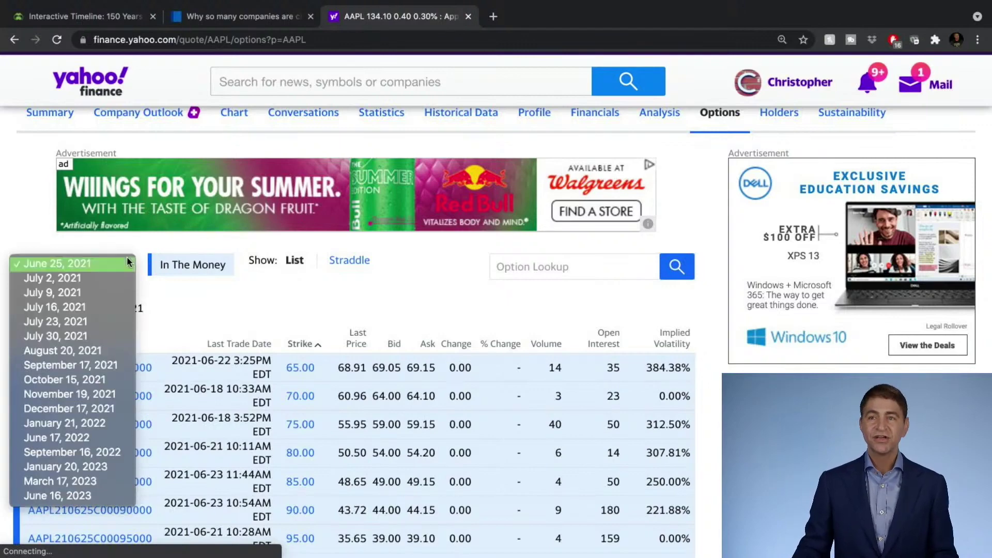
{"action": "left_click", "coordinate": [67, 367]}
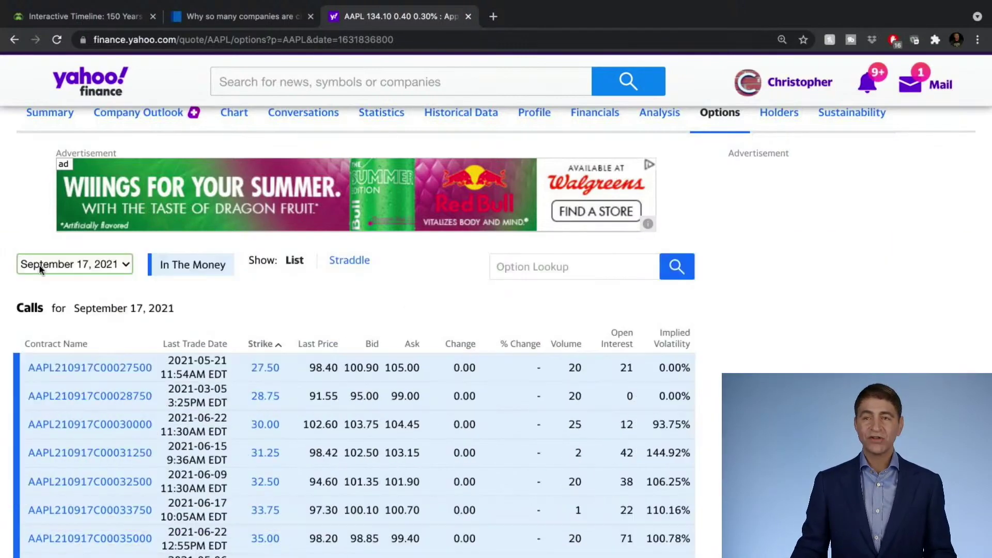
{"action": "scroll", "coordinate": [258, 403], "scroll_direction": "down", "scroll_amount": 1}
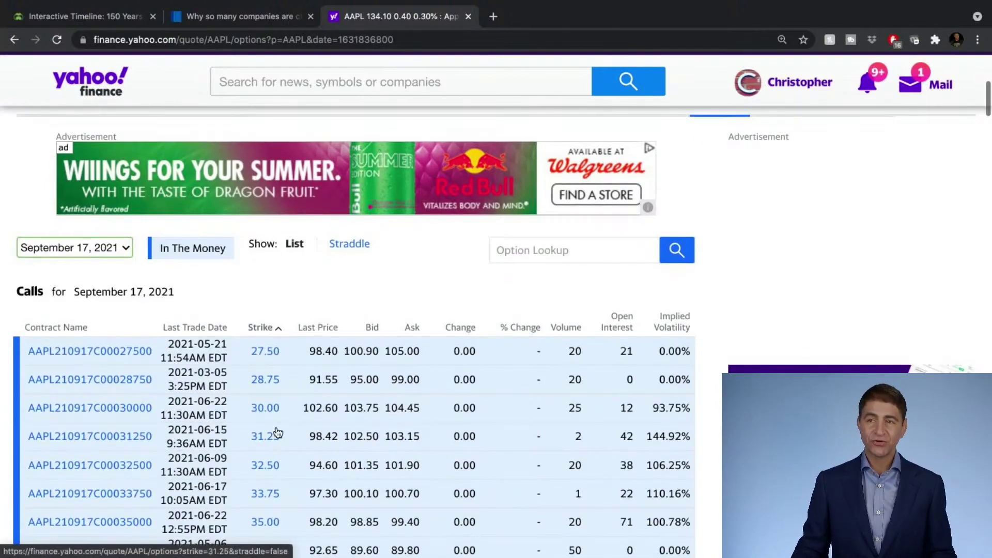
{"action": "scroll", "coordinate": [370, 392], "scroll_direction": "down", "scroll_amount": 20}
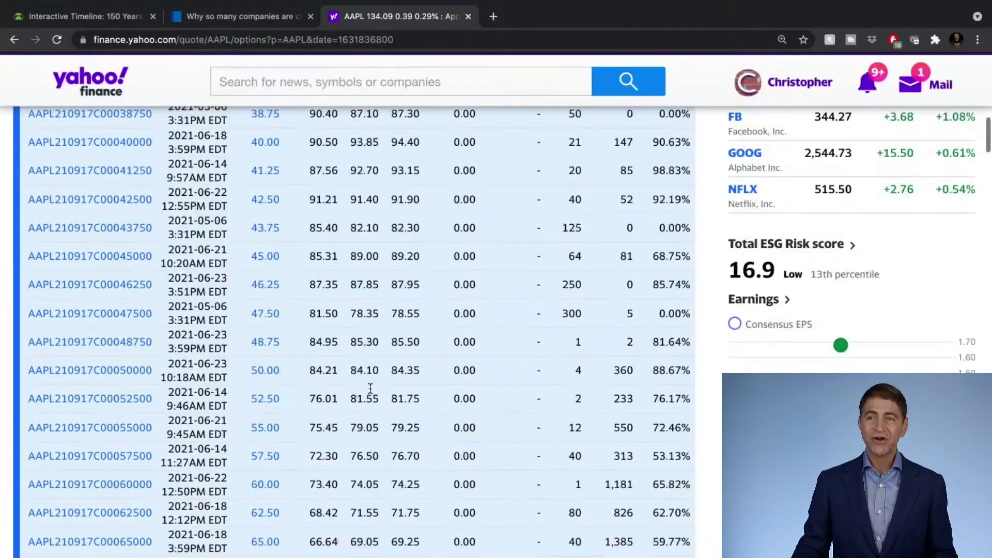
{"action": "scroll", "coordinate": [370, 390], "scroll_direction": "down", "scroll_amount": 20}
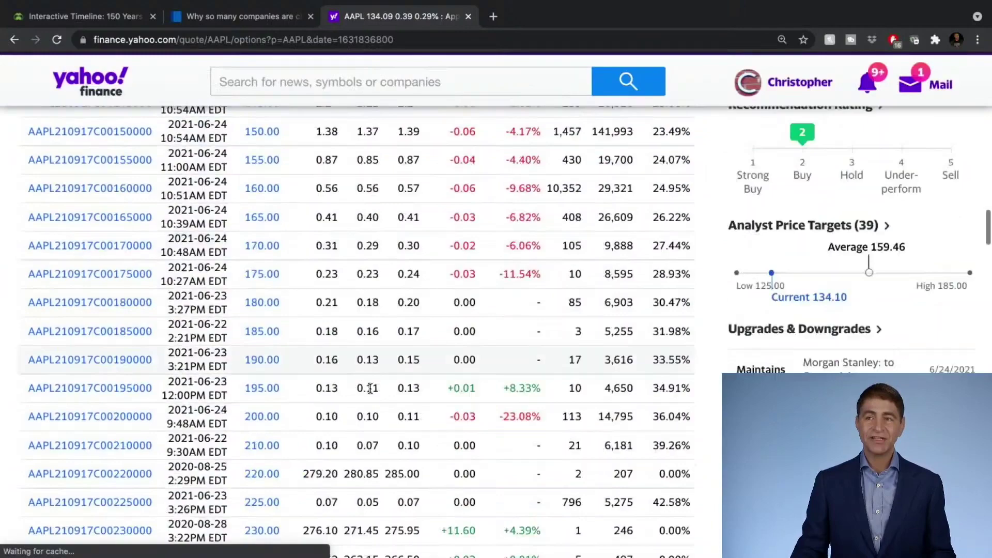
{"action": "scroll", "coordinate": [370, 393], "scroll_direction": "down", "scroll_amount": 20}
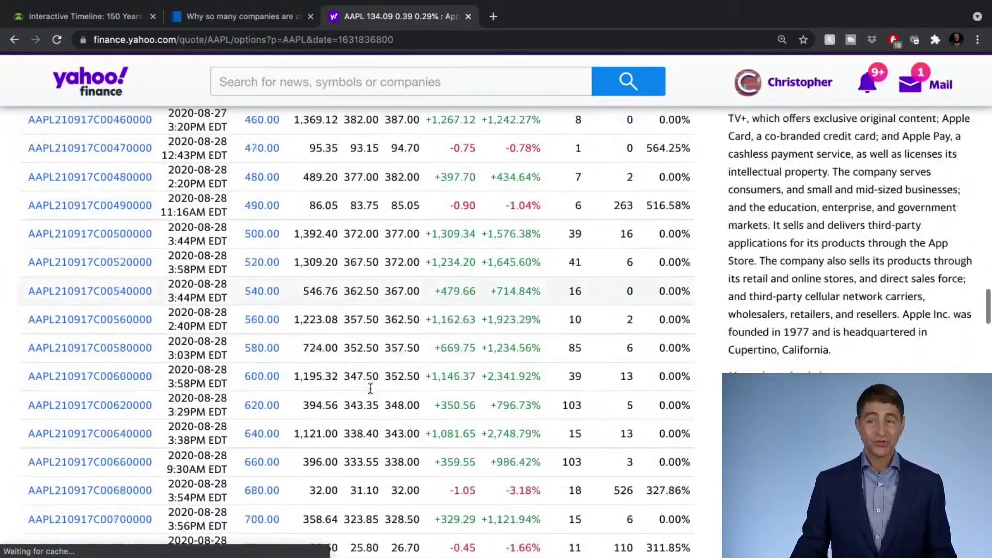
{"action": "scroll", "coordinate": [370, 388], "scroll_direction": "down", "scroll_amount": 5}
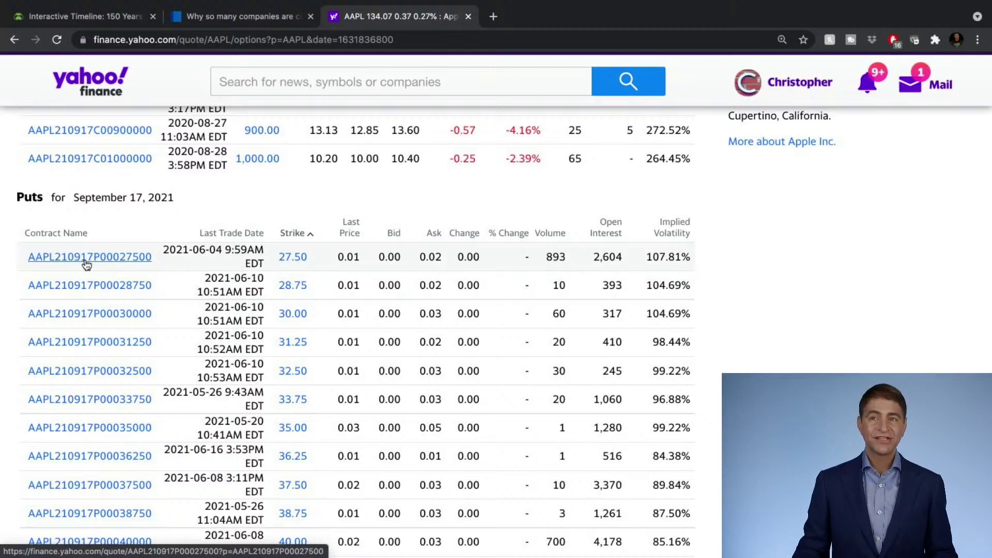
Scroll the puts to the 100.00 strike row and highlight its 0.41 last price
{"action": "left_click", "coordinate": [130, 261]}
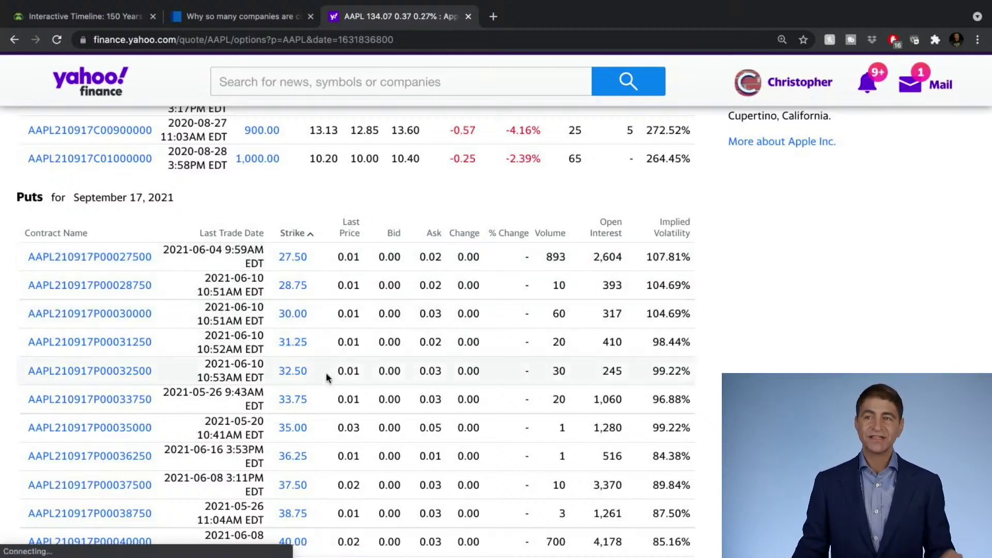
{"action": "scroll", "coordinate": [326, 378], "scroll_direction": "down", "scroll_amount": 9}
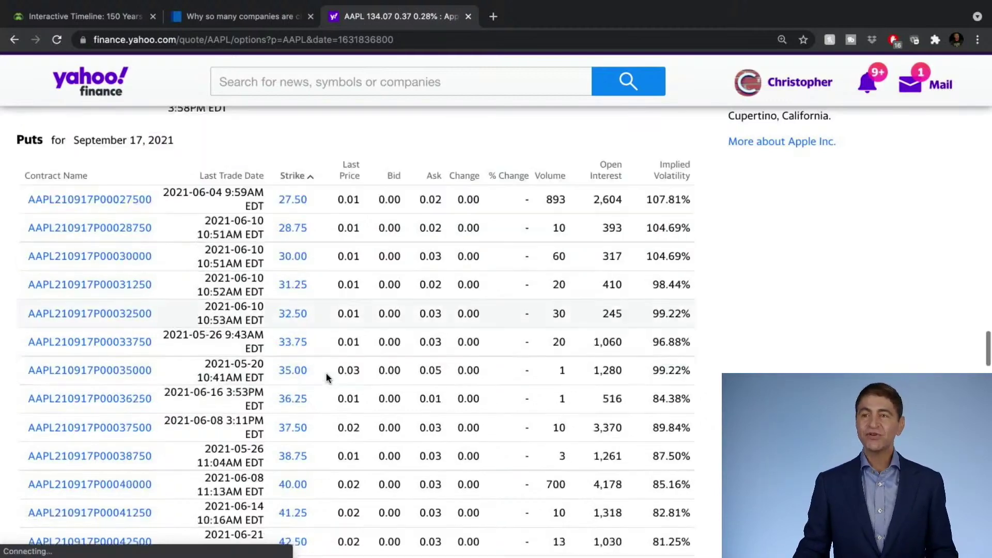
{"action": "scroll", "coordinate": [327, 376], "scroll_direction": "down", "scroll_amount": 9}
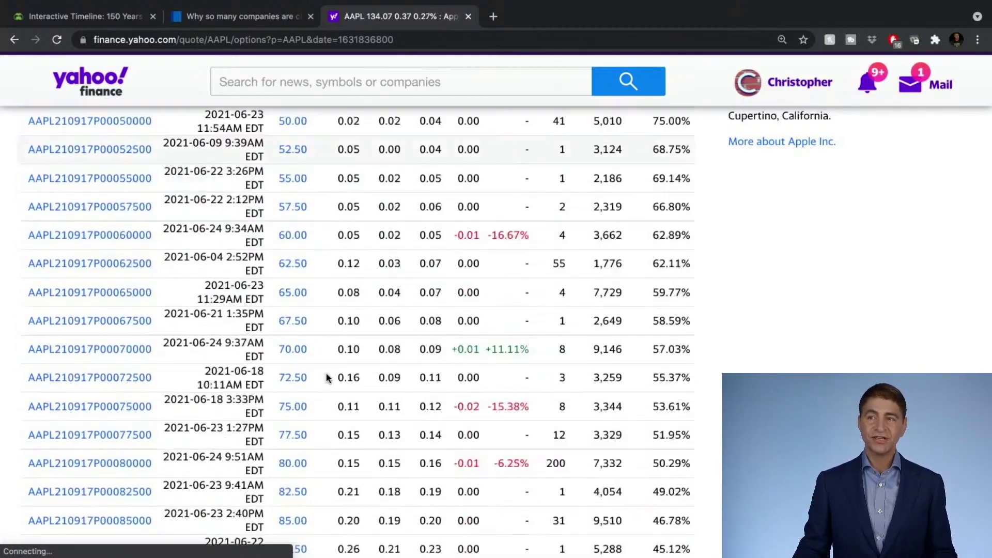
{"action": "scroll", "coordinate": [327, 373], "scroll_direction": "down", "scroll_amount": 5}
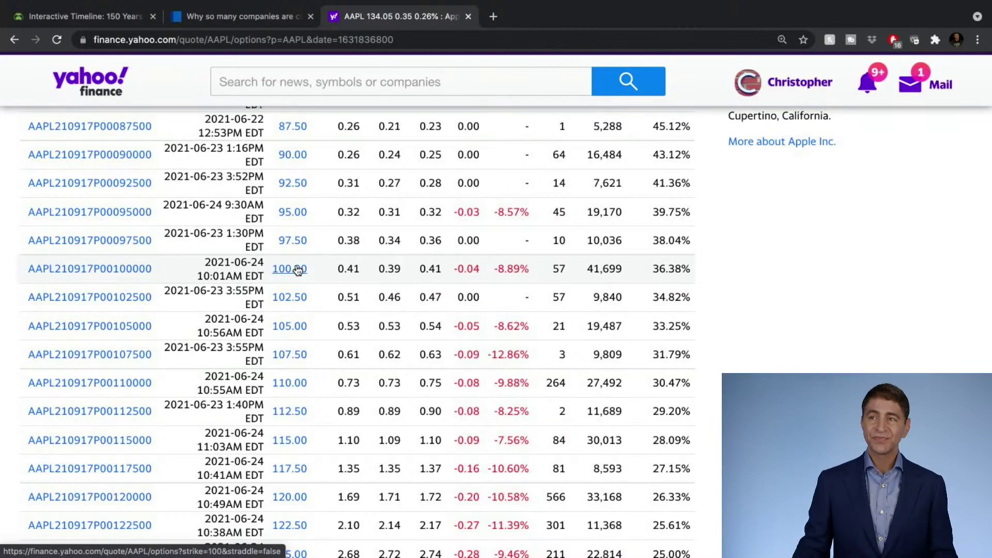
{"action": "left_click_drag", "start_coordinate": [438, 267], "coordinate": [420, 268]}
{"action": "left_click", "coordinate": [440, 268]}
{"action": "left_click", "coordinate": [421, 267]}
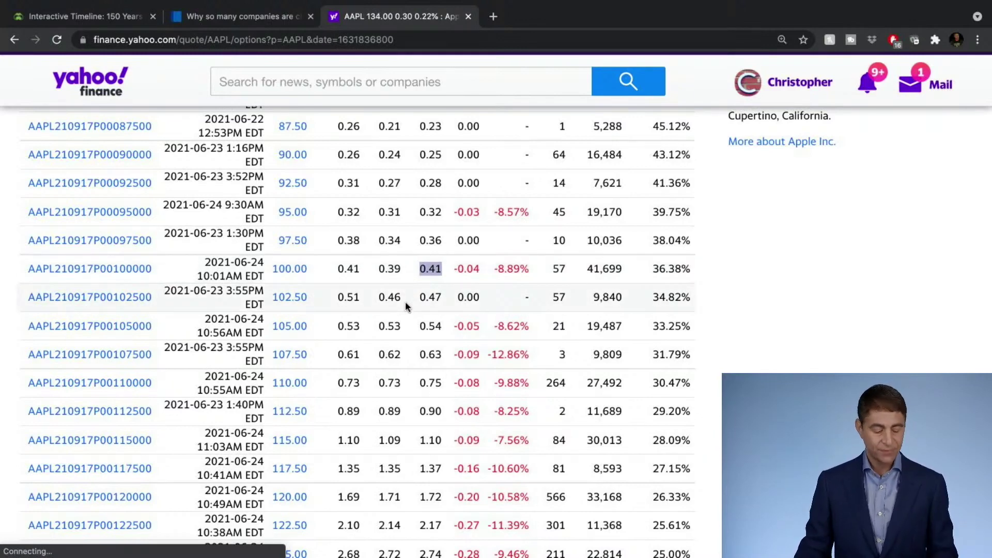
Switch to Excel and look through the sheet tabs, ending on Beginner Put Option Exercise
{"action": "key", "text": "super+Tab"}
{"action": "key", "text": "super+Tab"}
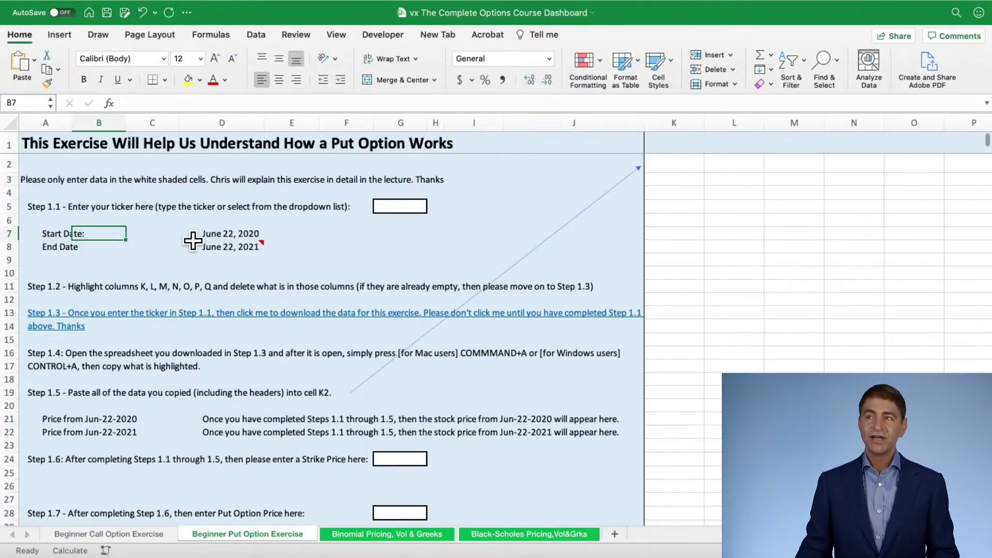
{"action": "left_click", "coordinate": [117, 534]}
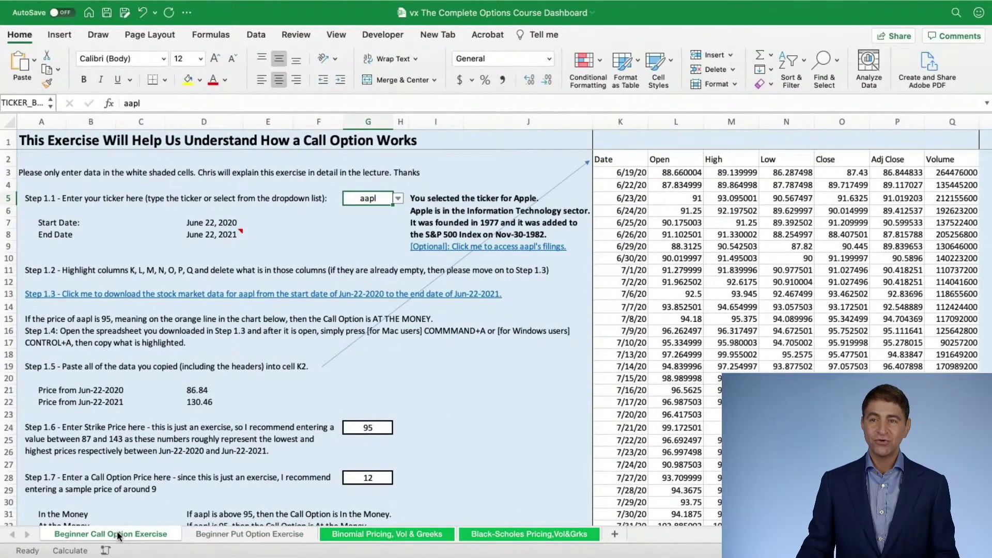
{"action": "left_click", "coordinate": [212, 537]}
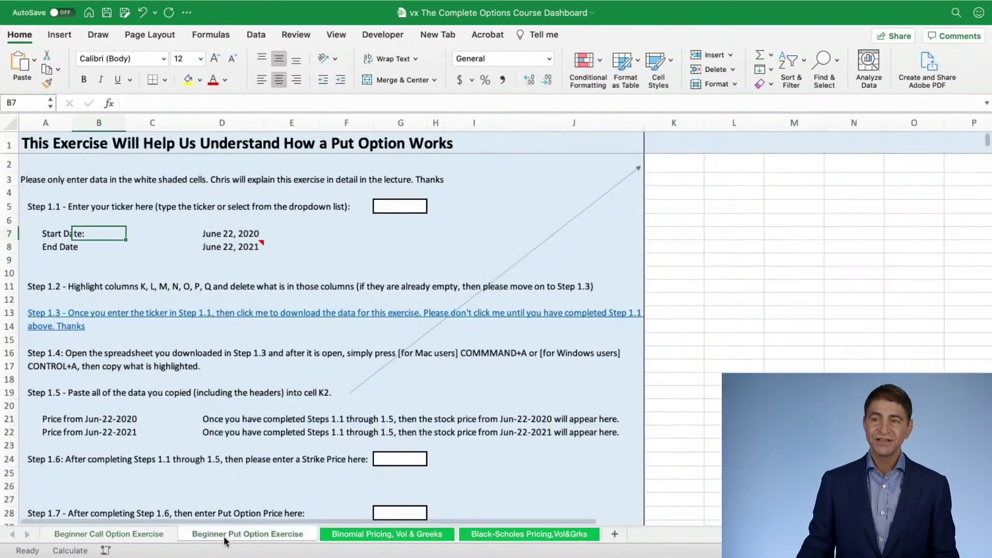
{"action": "left_click", "coordinate": [370, 535]}
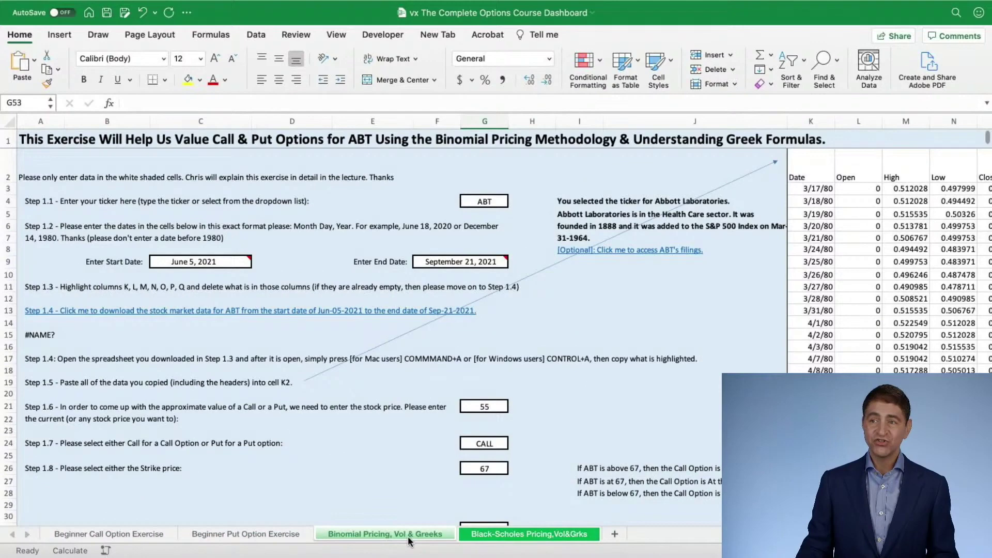
{"action": "left_click", "coordinate": [533, 538]}
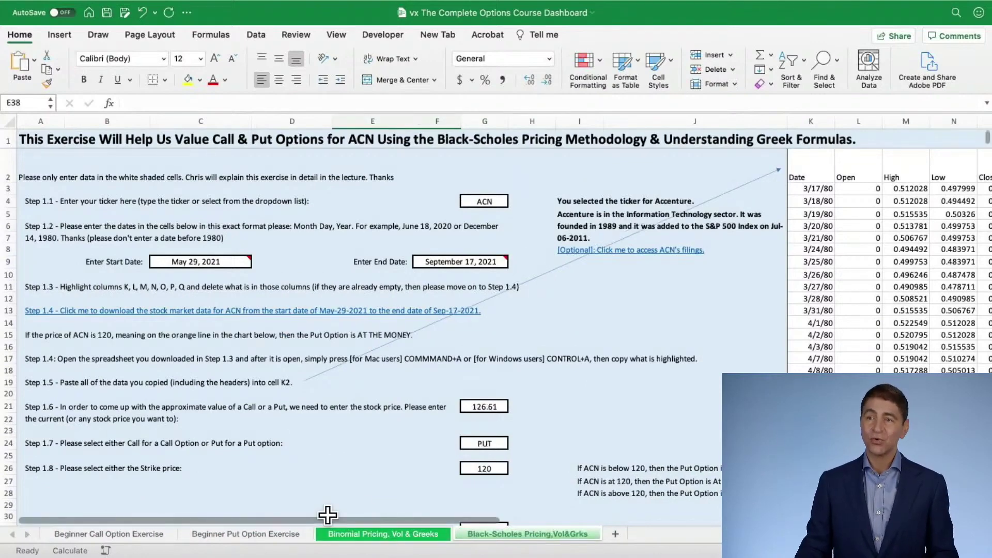
{"action": "left_click", "coordinate": [233, 534]}
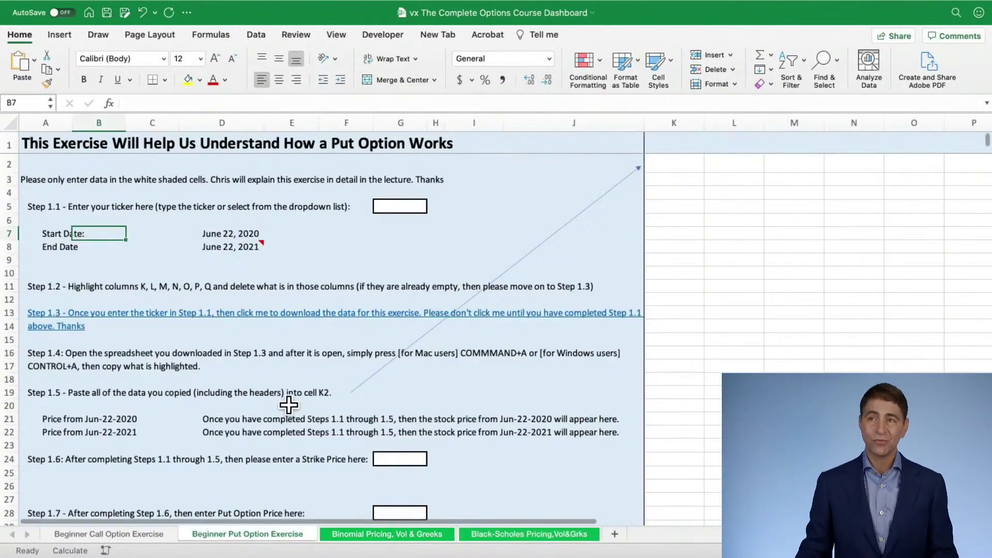
Pick AAPL from the ticker dropdown in cell G5
{"action": "left_click", "coordinate": [401, 211]}
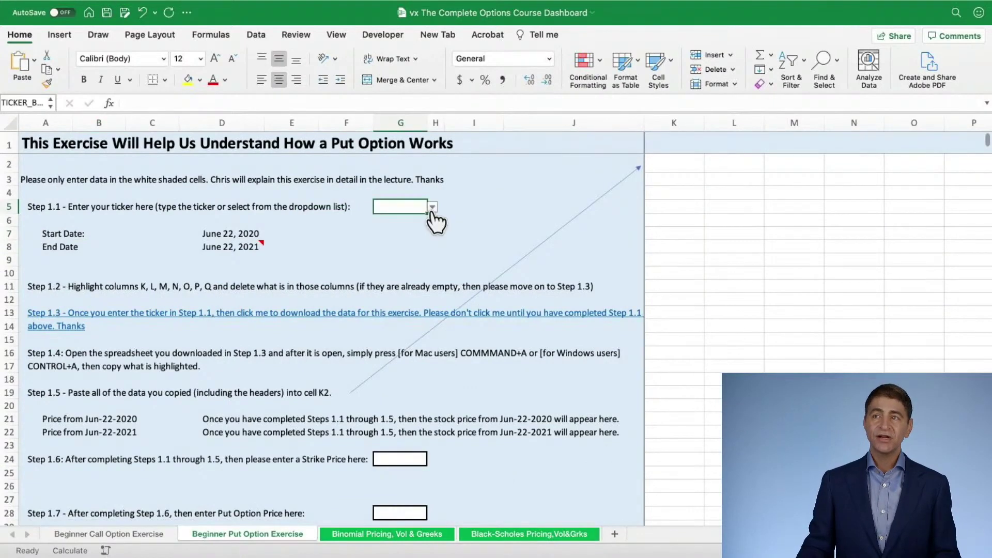
{"action": "left_click", "coordinate": [432, 208]}
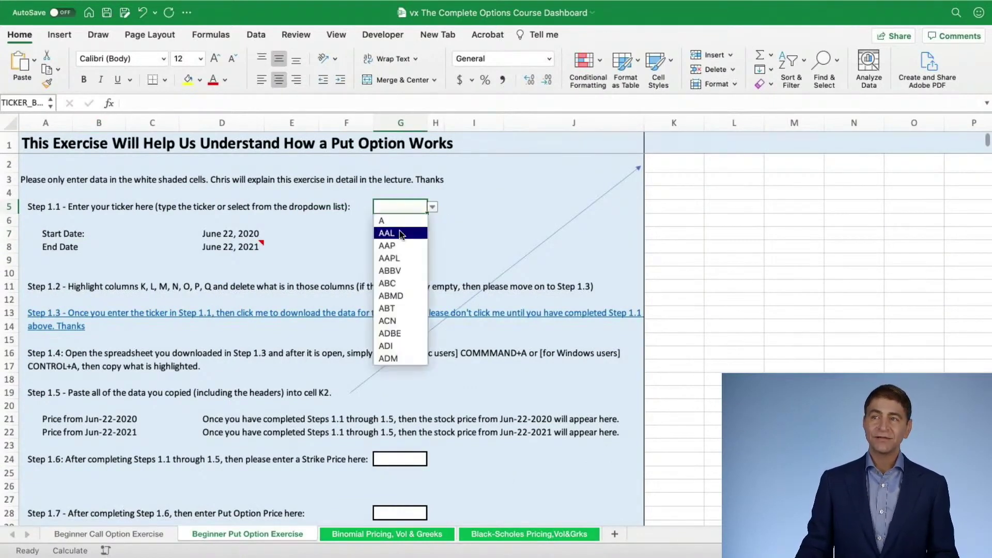
{"action": "left_click", "coordinate": [393, 259]}
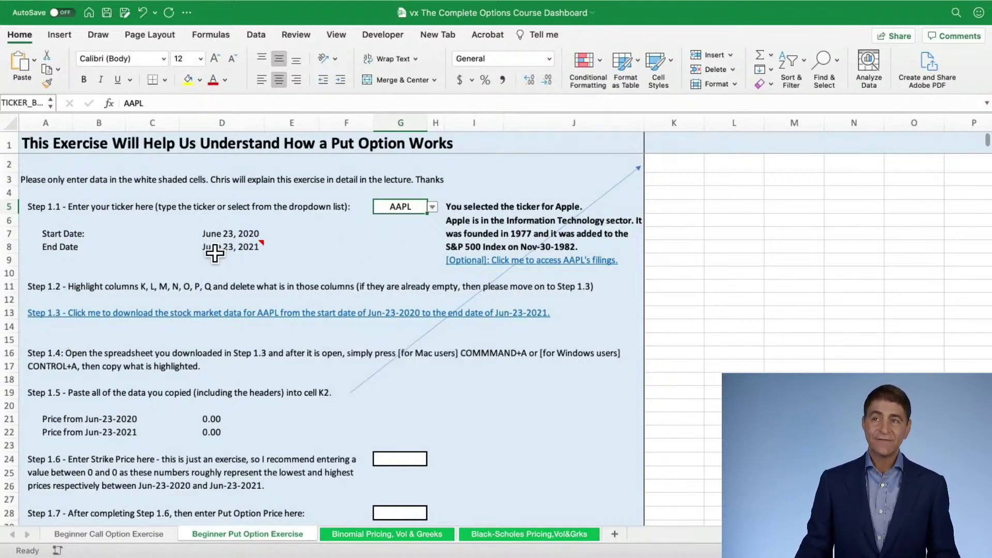
Check the End Date formula, then follow the Step 1.3 link to download AAPL's price CSV
{"action": "left_click", "coordinate": [236, 249]}
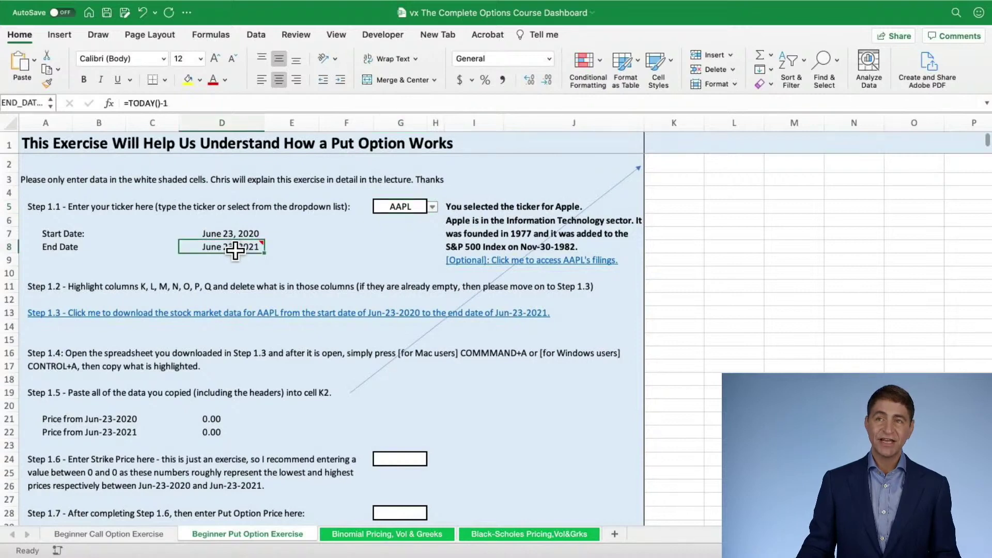
{"action": "left_click", "coordinate": [74, 272]}
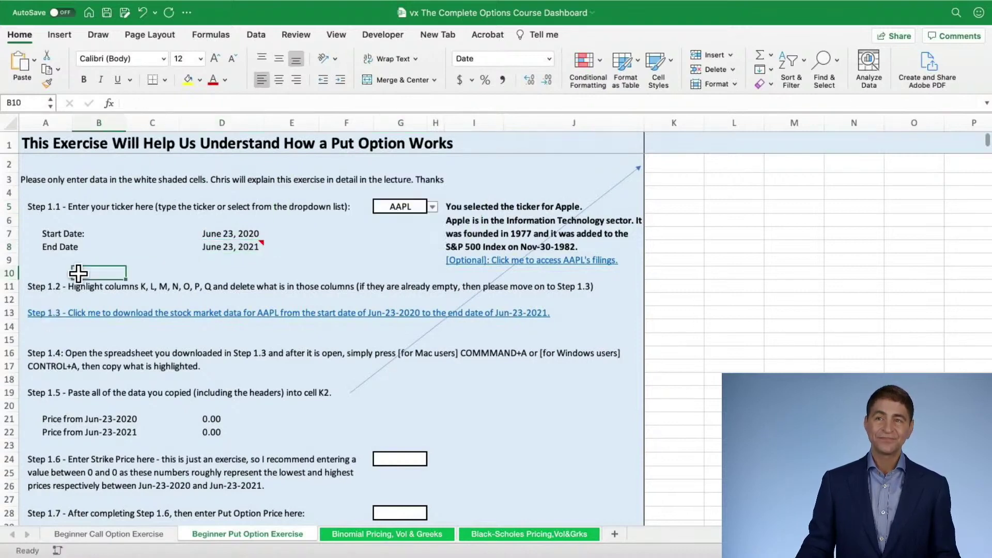
{"action": "left_click", "coordinate": [47, 312]}
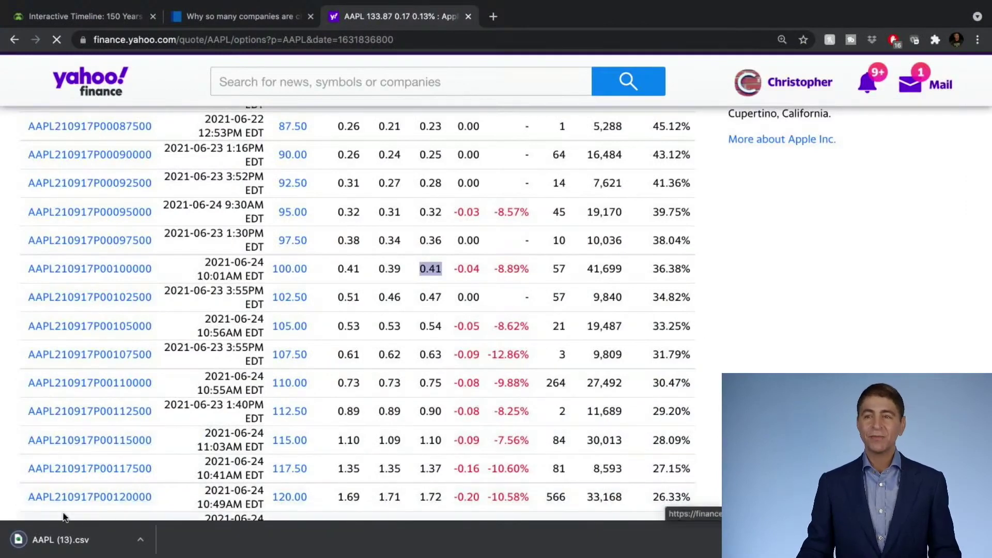
Open AAPL (13).csv and copy its entire price data table
{"action": "left_click", "coordinate": [53, 540]}
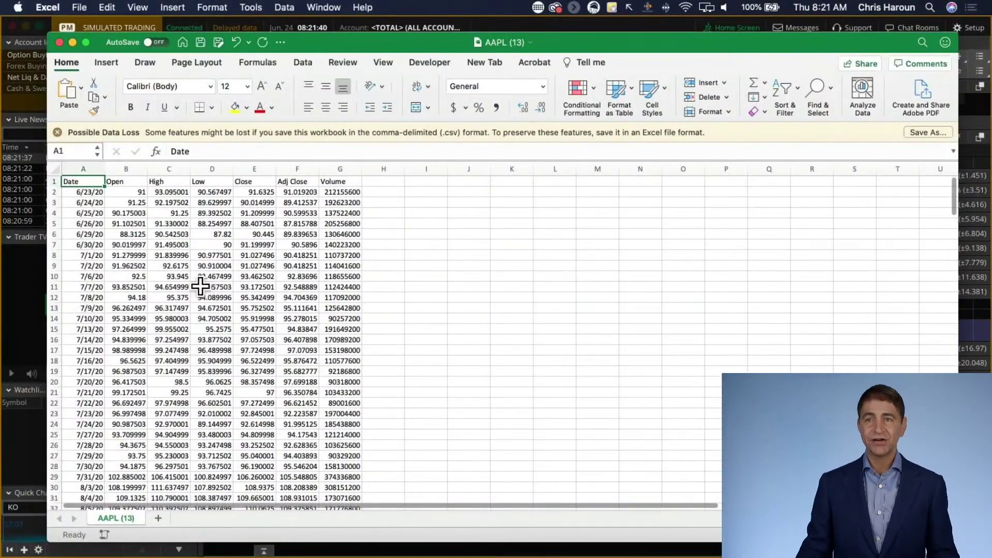
{"action": "left_click", "coordinate": [170, 298]}
{"action": "key", "text": "super+a"}
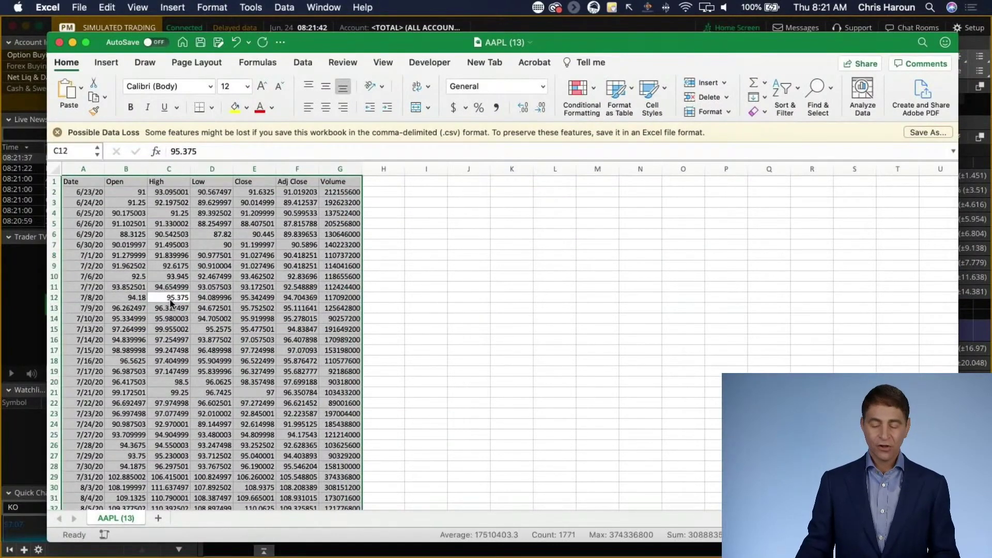
{"action": "key", "text": "super+c"}
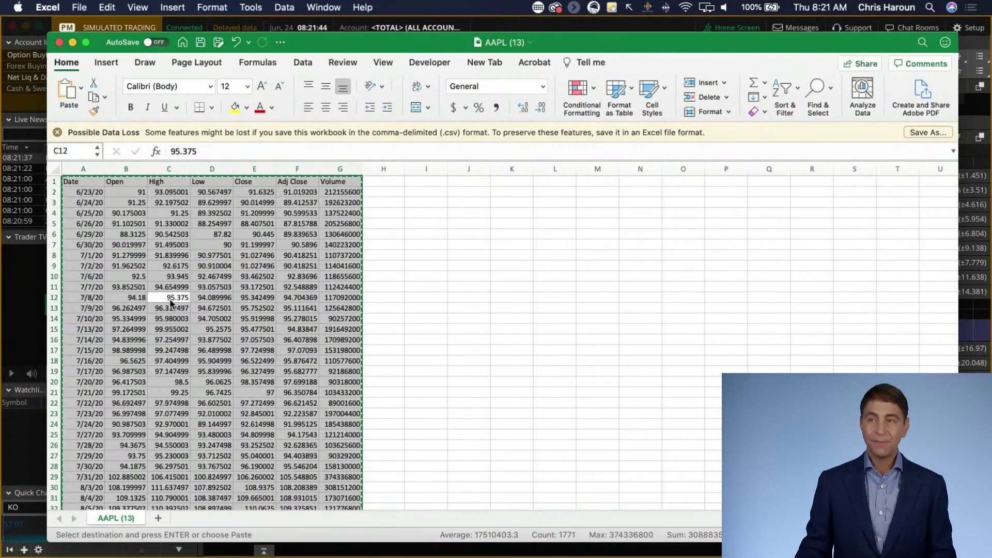
Return to The Complete Options Course Dashboard workbook via the Window menu
{"action": "key", "text": "super+Tab"}
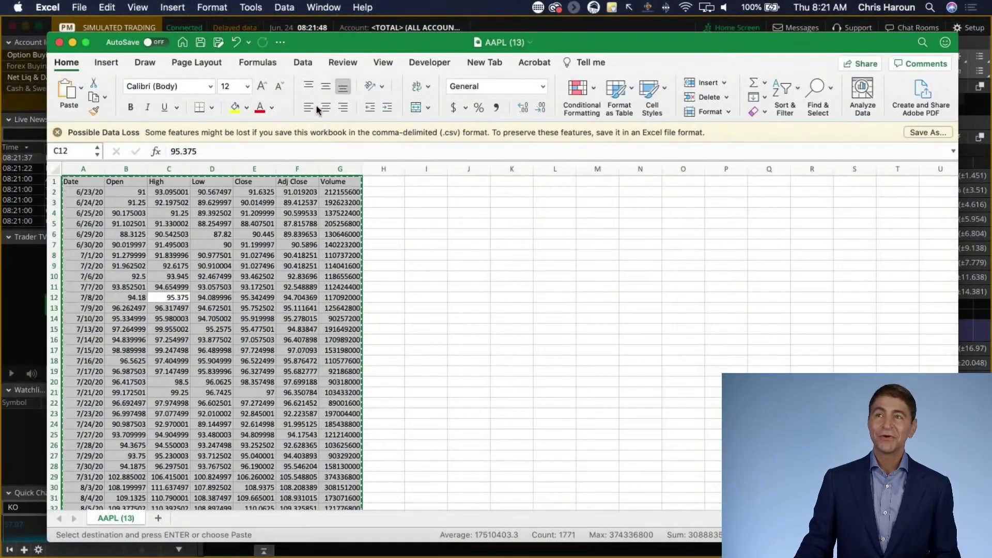
{"action": "left_click", "coordinate": [323, 7]}
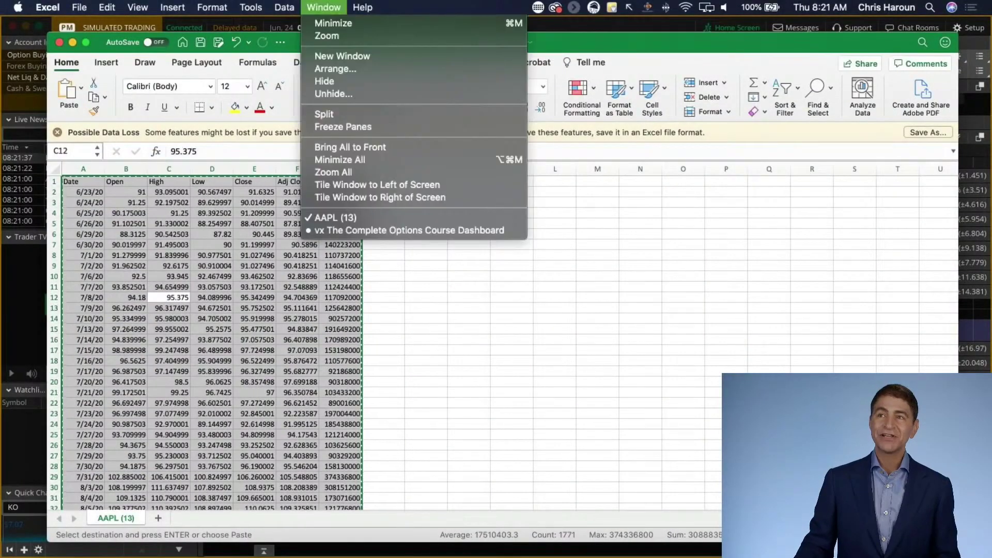
{"action": "left_click", "coordinate": [351, 219]}
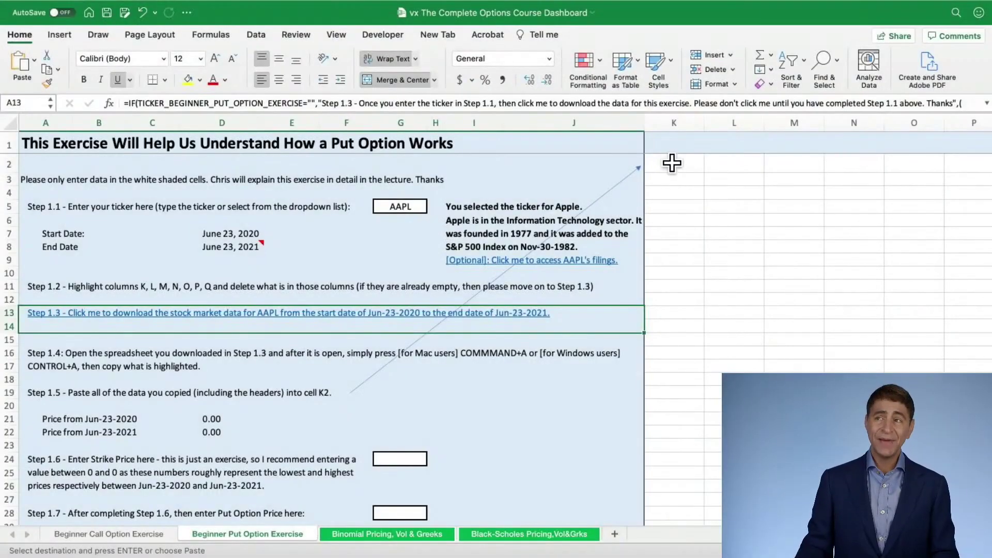
Paste the AAPL price history into cell K2
{"action": "left_click", "coordinate": [673, 163]}
{"action": "key", "text": "super+v"}
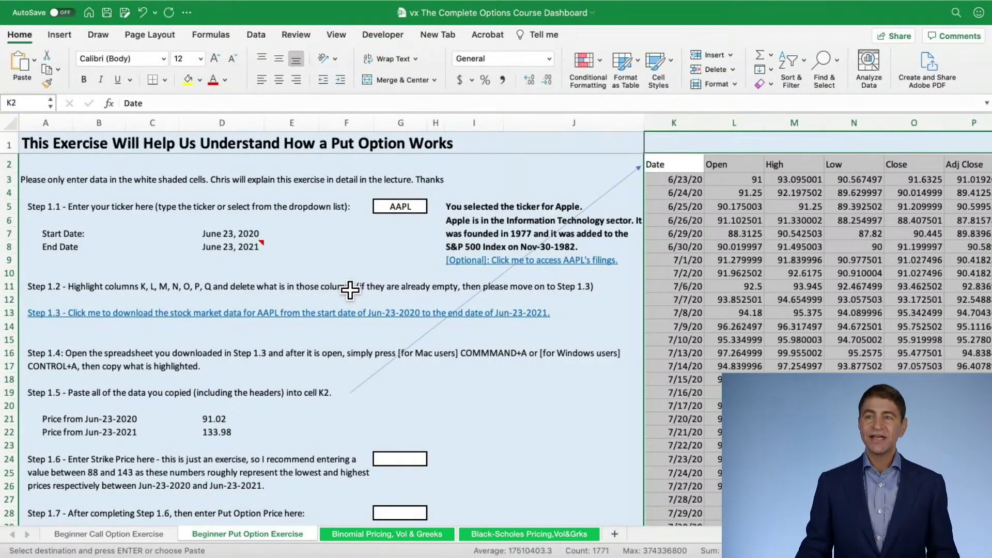
{"action": "scroll", "coordinate": [224, 352], "scroll_direction": "down", "scroll_amount": 3}
{"action": "scroll", "coordinate": [224, 352], "scroll_direction": "down", "scroll_amount": 5}
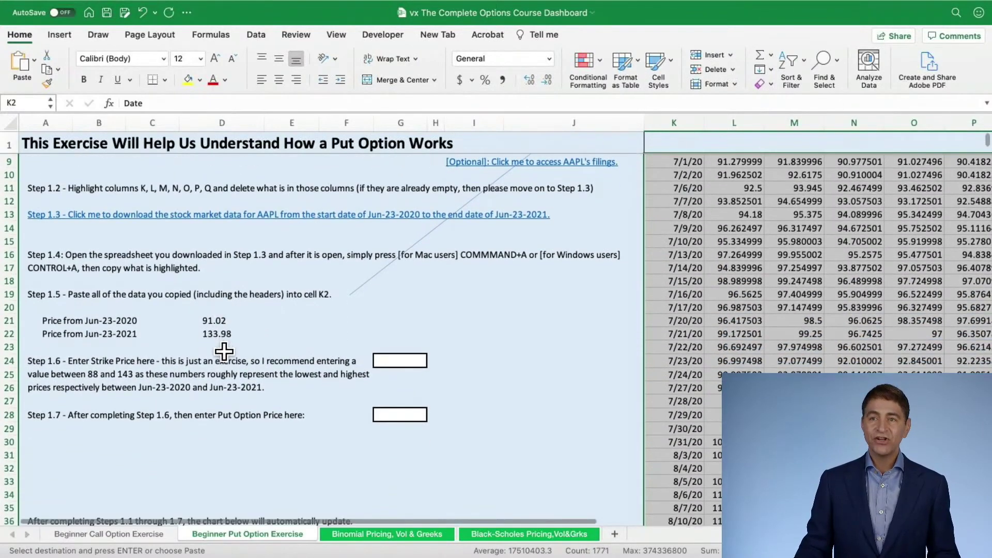
Enter a strike price of 100 in G24 and a put option price of 0.41 in G28
{"action": "left_click", "coordinate": [405, 342]}
{"action": "type", "text": "100"}
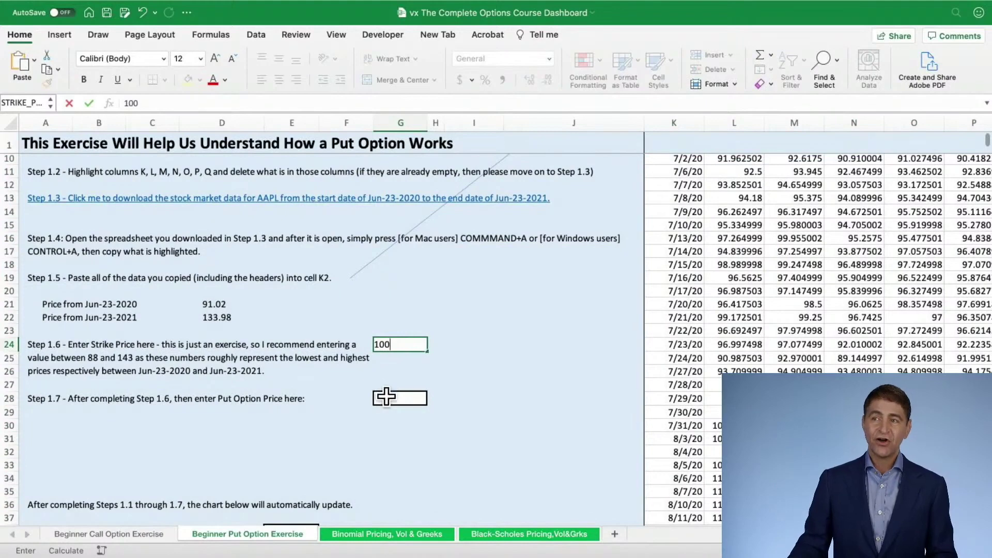
{"action": "left_click", "coordinate": [386, 394]}
{"action": "type", "text": ".41"}
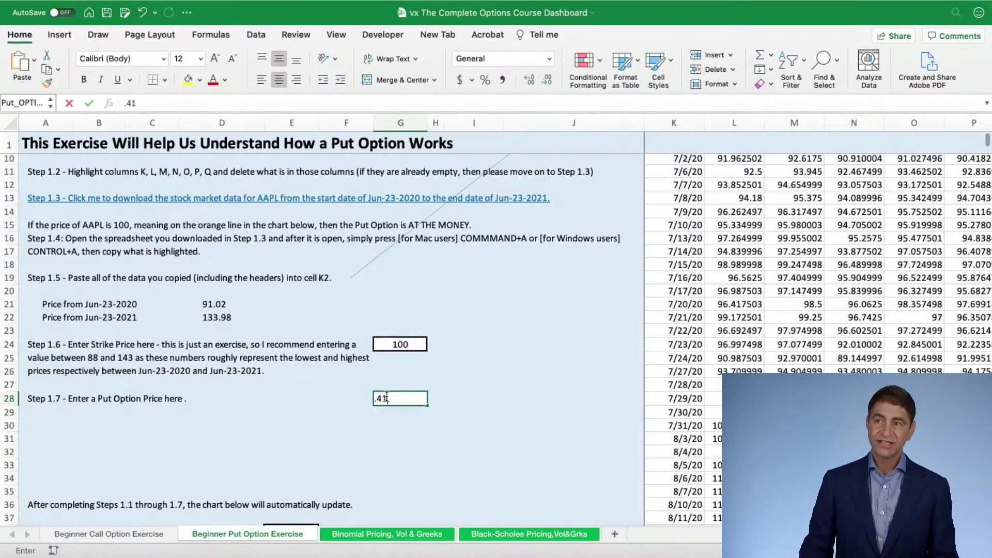
{"action": "left_click", "coordinate": [386, 397]}
{"action": "key", "text": "Return"}
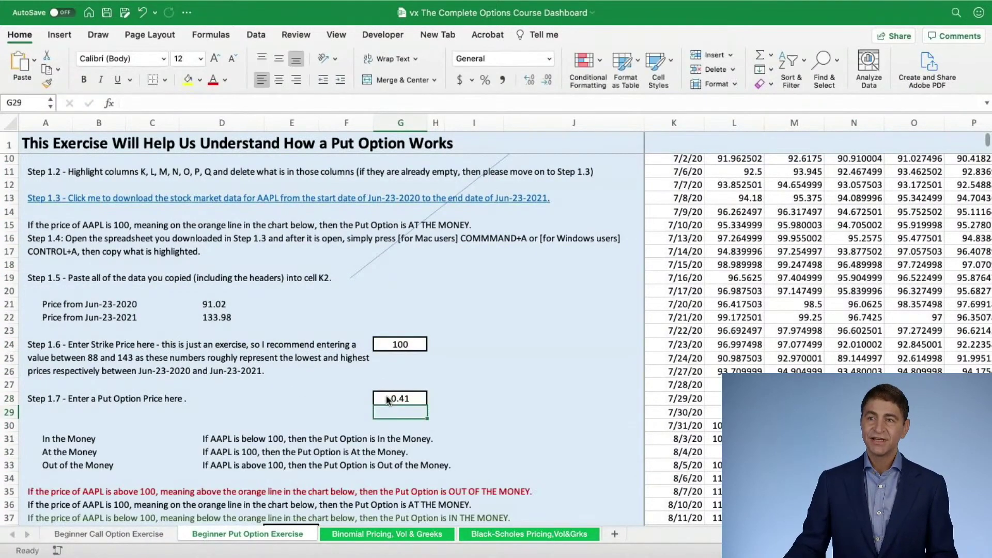
Scroll past the Put Option Chart down to the Put Option Profit Chart, showing 99.59 break-even
{"action": "scroll", "coordinate": [194, 402], "scroll_direction": "down", "scroll_amount": 3}
{"action": "scroll", "coordinate": [194, 402], "scroll_direction": "down", "scroll_amount": 5}
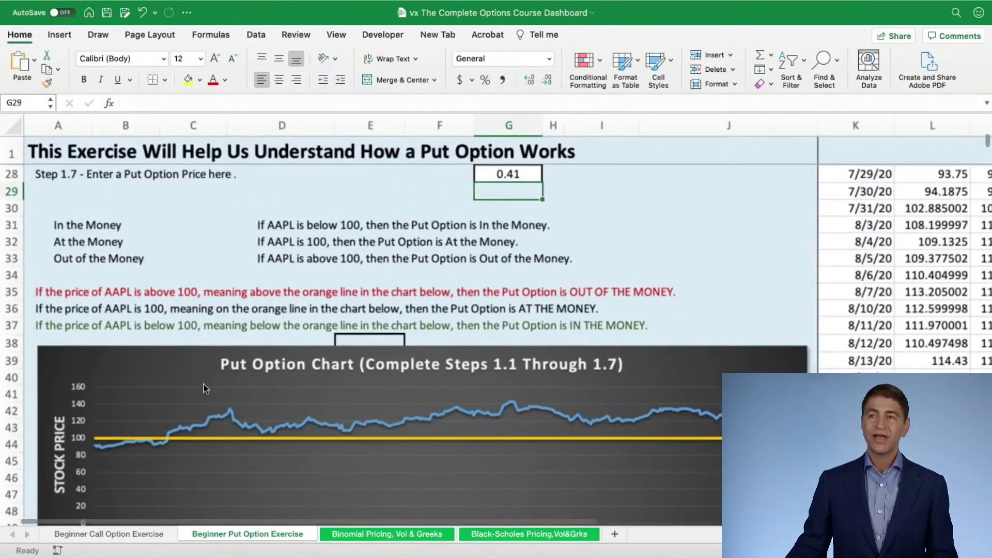
{"action": "scroll", "coordinate": [203, 390], "scroll_direction": "down", "scroll_amount": 3}
{"action": "scroll", "coordinate": [203, 388], "scroll_direction": "up", "scroll_amount": 5}
{"action": "scroll", "coordinate": [204, 389], "scroll_direction": "down", "scroll_amount": 2}
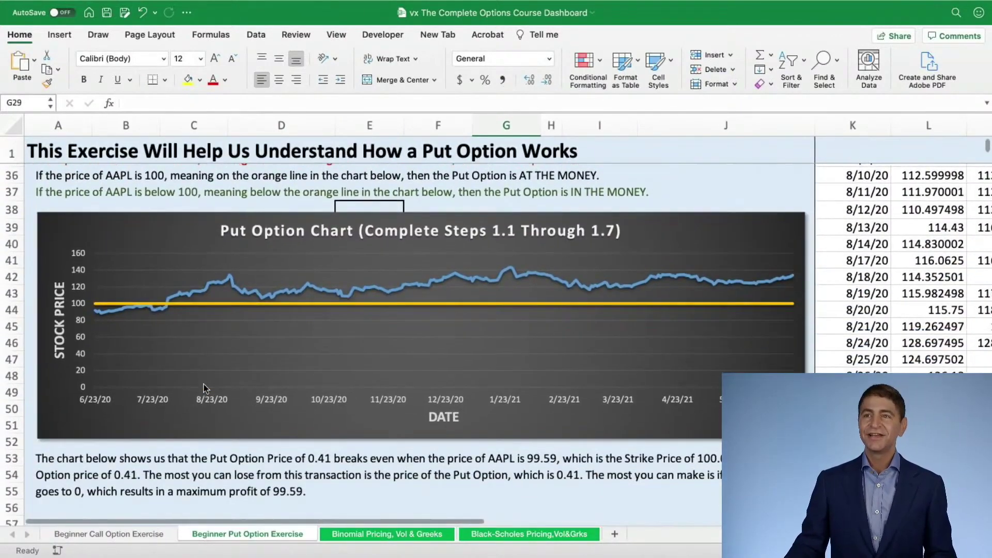
{"action": "scroll", "coordinate": [204, 389], "scroll_direction": "up", "scroll_amount": 1}
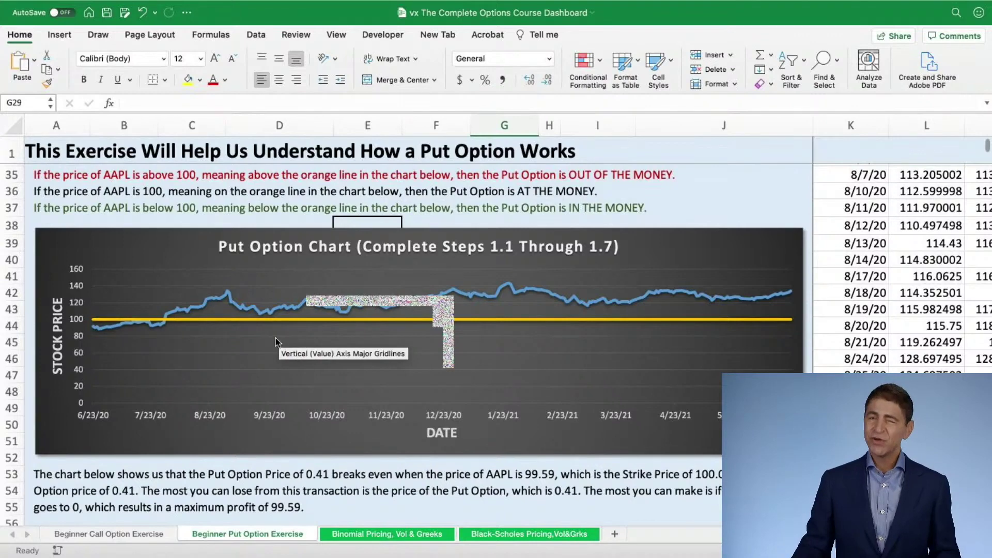
{"action": "scroll", "coordinate": [276, 341], "scroll_direction": "down", "scroll_amount": 8}
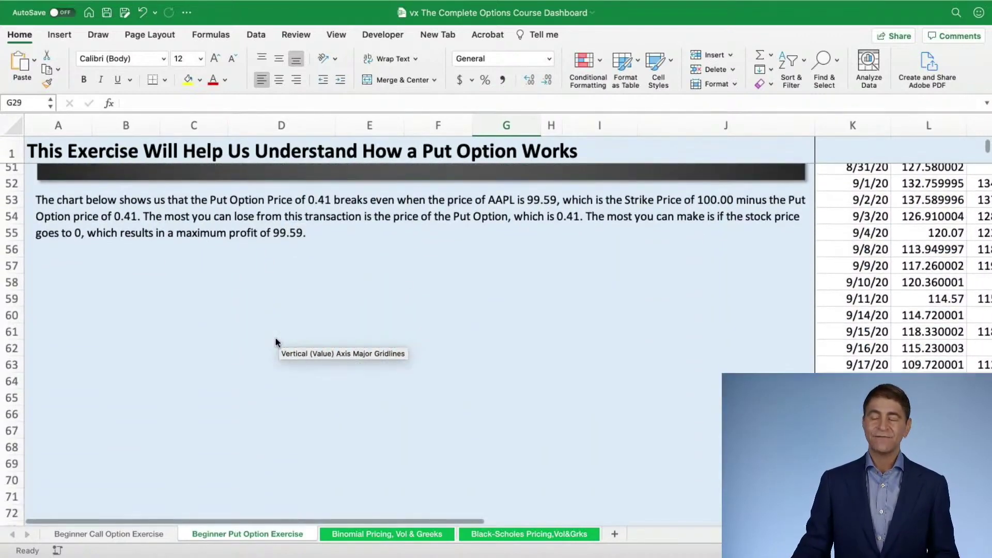
{"action": "scroll", "coordinate": [277, 339], "scroll_direction": "down", "scroll_amount": 3}
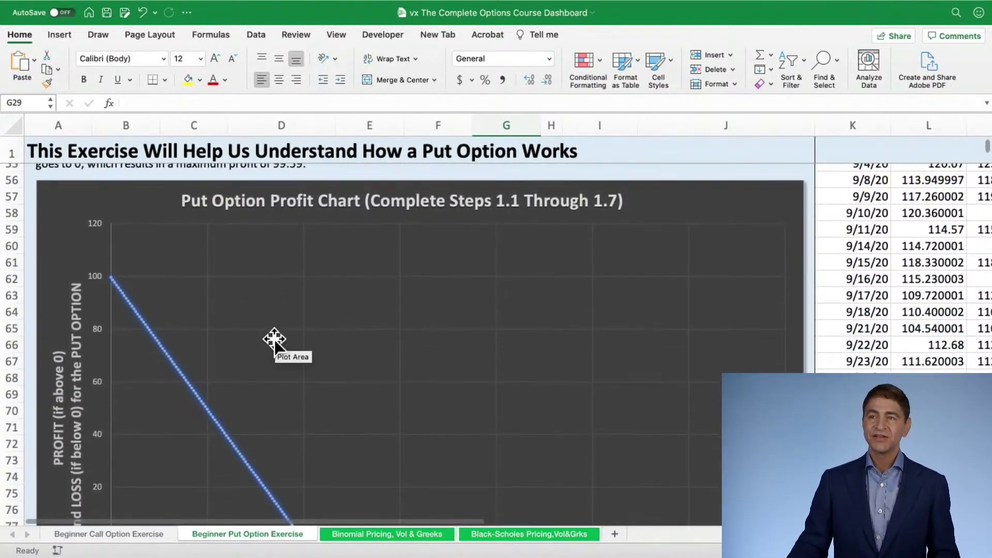
Scroll so the full Put Option Profit Chart, falling to zero near 100, is visible
{"action": "scroll", "coordinate": [274, 340], "scroll_direction": "down", "scroll_amount": 5}
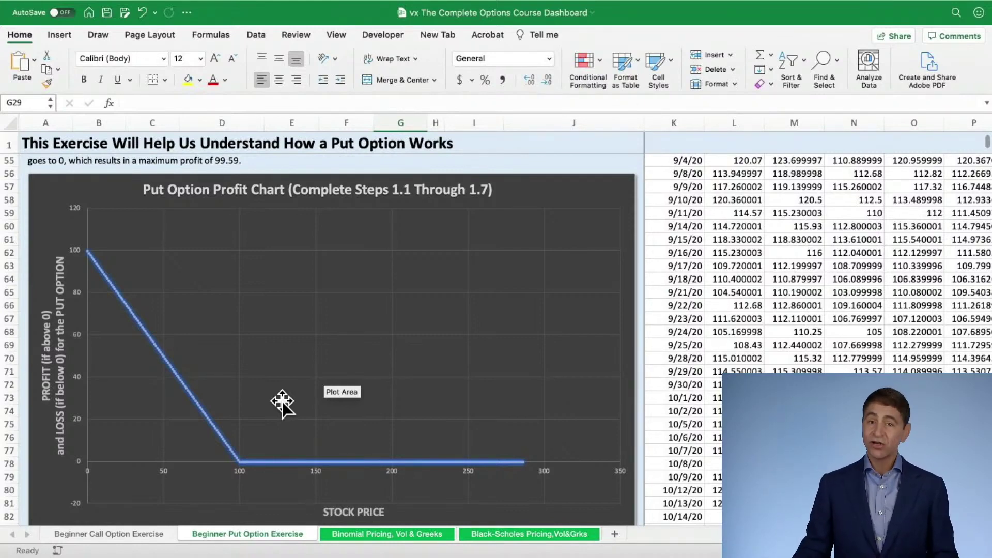
Switch to thinkorswim's AAPL option chain, viewing and closing the About thinkorswim version details
{"action": "key", "text": "super+Tab"}
{"action": "key", "text": "super+Tab"}
{"action": "key", "text": "super+Tab"}
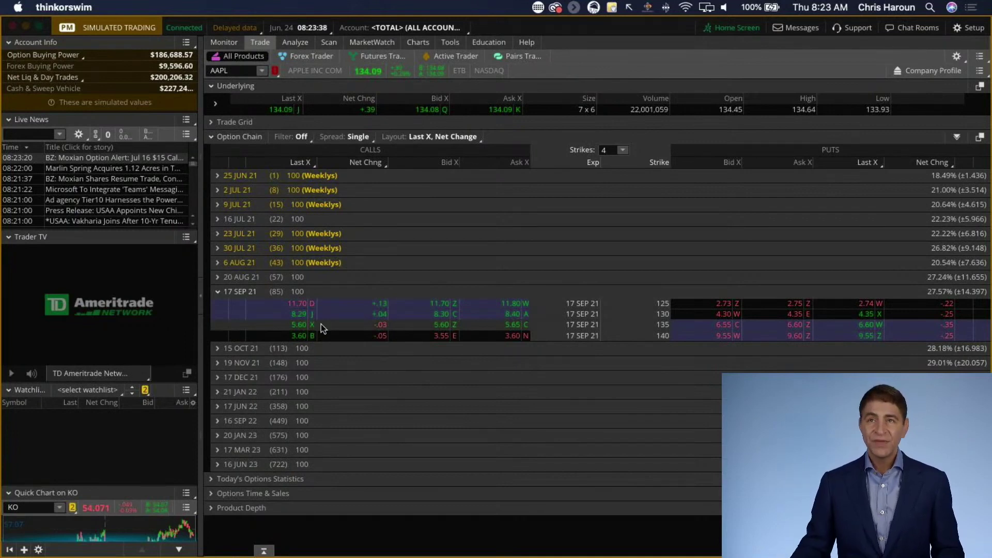
{"action": "left_click", "coordinate": [64, 8]}
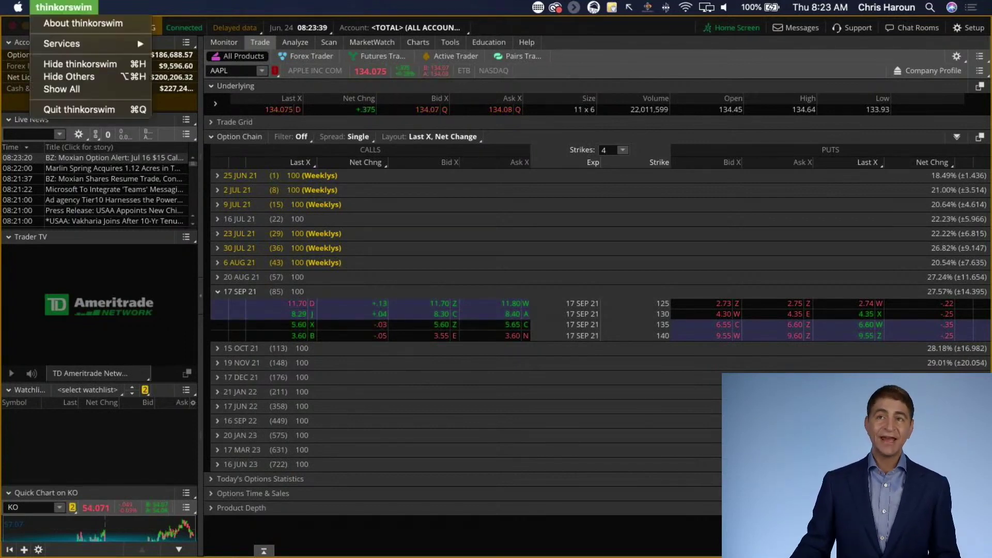
{"action": "left_click", "coordinate": [70, 22]}
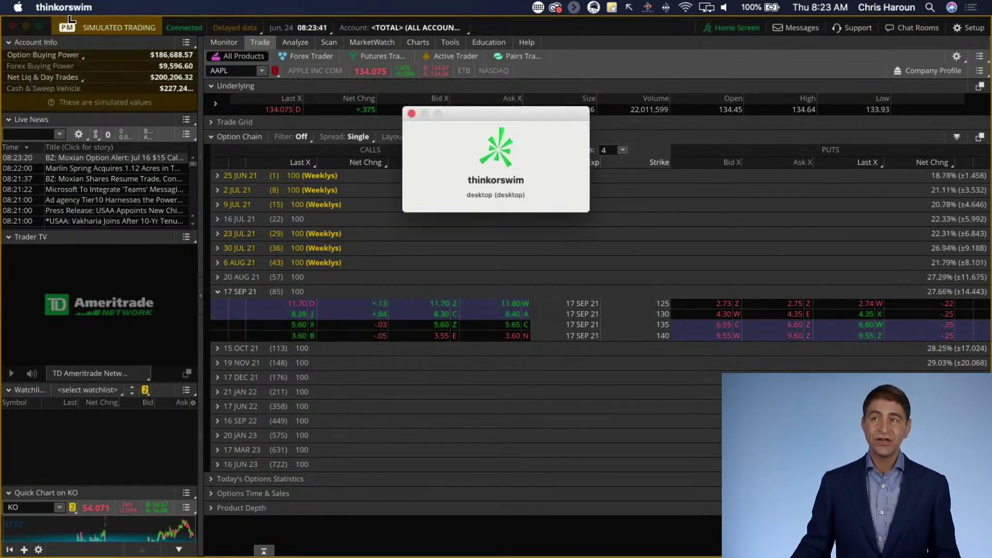
{"action": "left_click", "coordinate": [411, 114]}
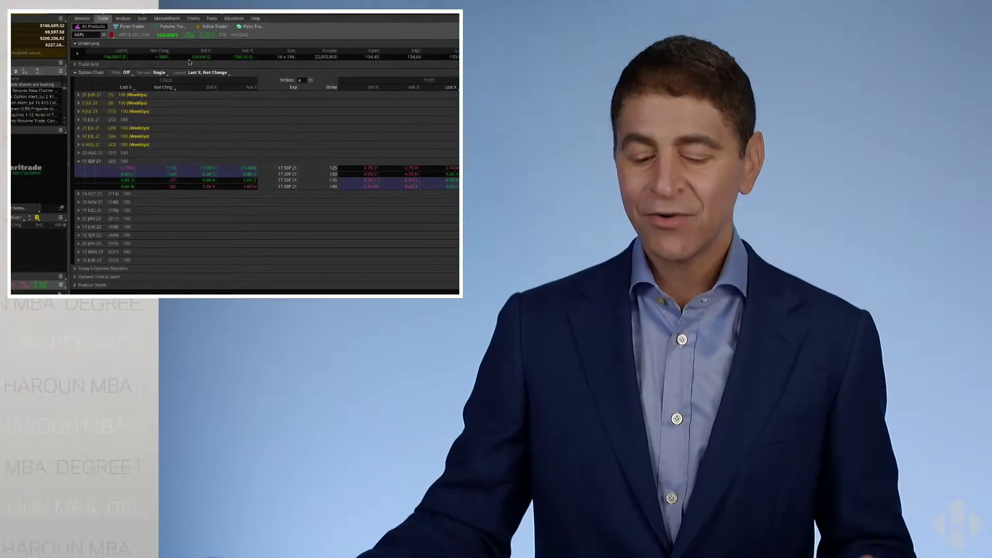
{"action": "key", "text": "super+Tab"}
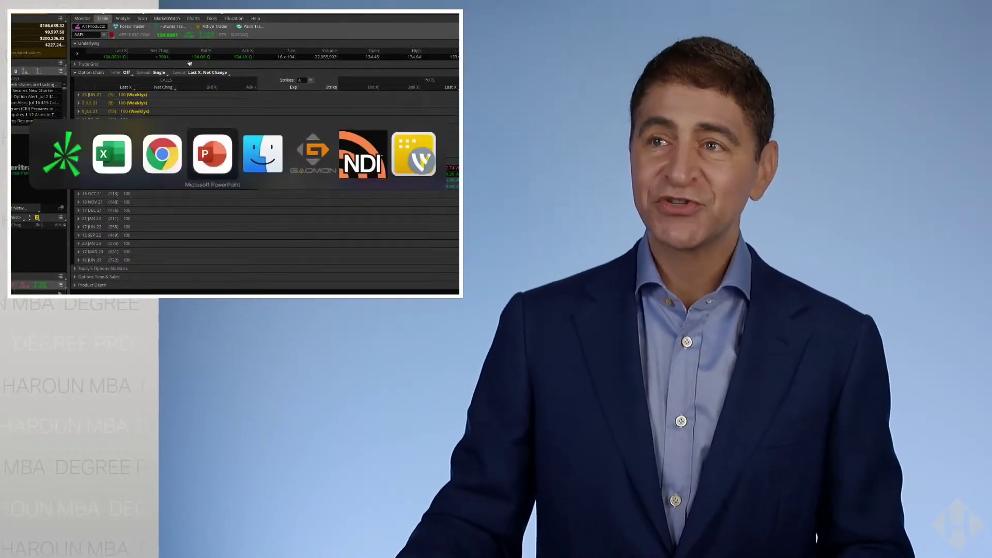